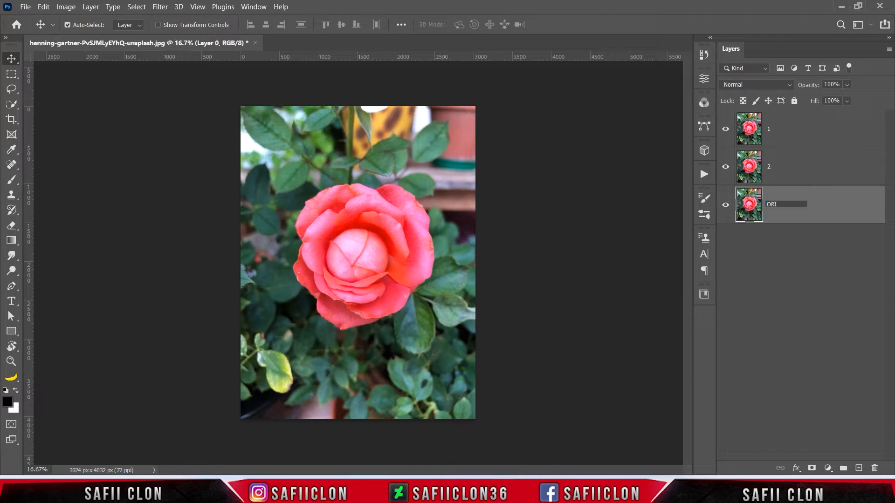
# Finish naming the bottom layer ORIGINAL, hide layer 2, and make layer 1 the active visible layer
pyautogui.click(817, 215)
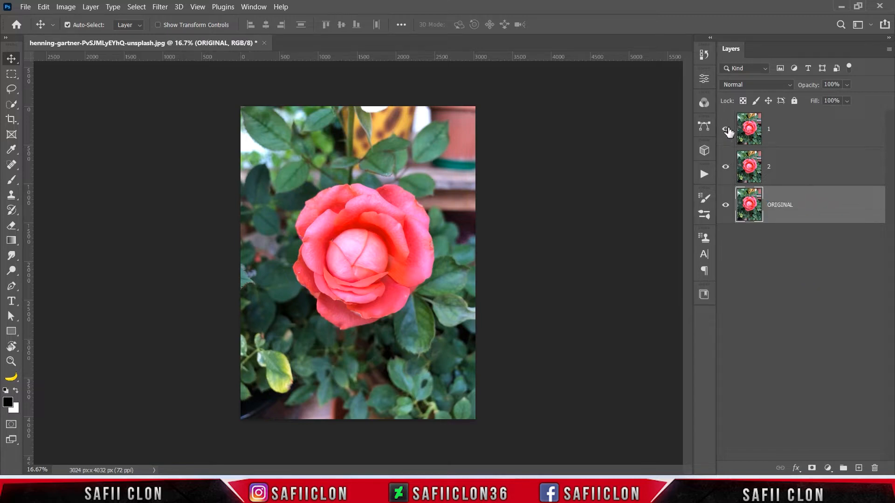
pyautogui.click(725, 167)
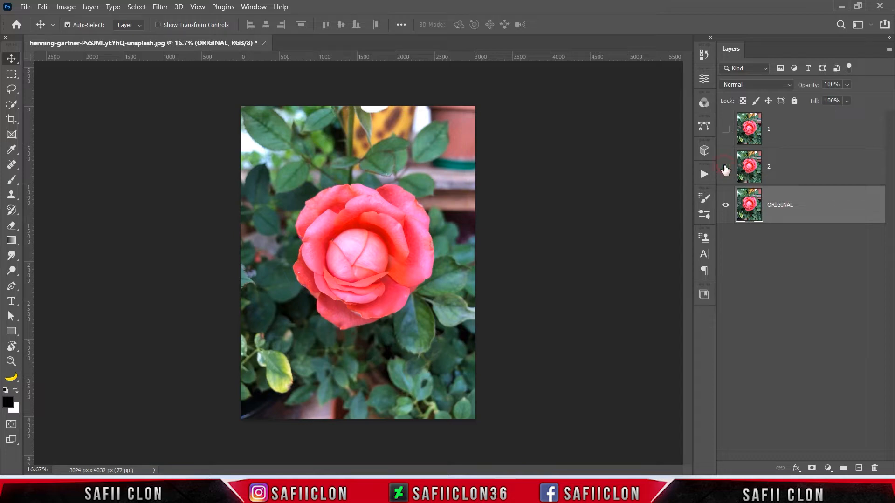
pyautogui.click(800, 136)
pyautogui.click(727, 133)
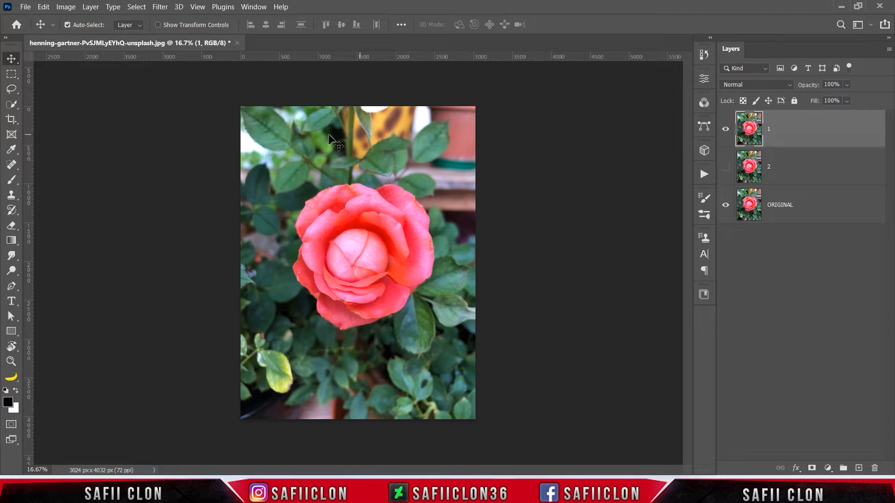
# Select the rose on layer 1 with Select Subject and turn the selection into a layer mask
pyautogui.rightClick(13, 105)
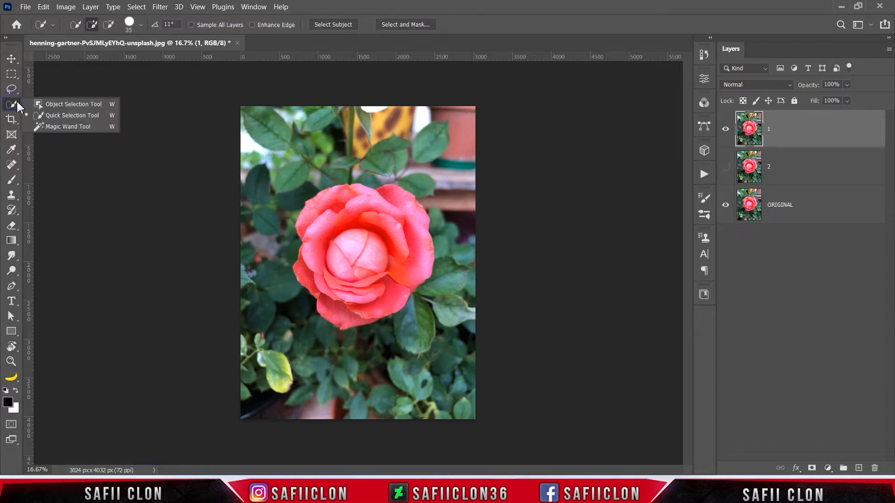
pyautogui.click(64, 116)
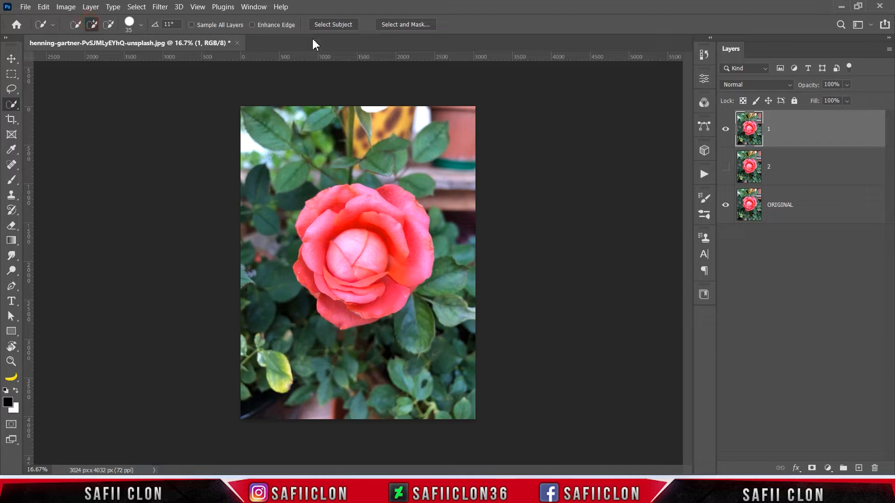
pyautogui.click(330, 27)
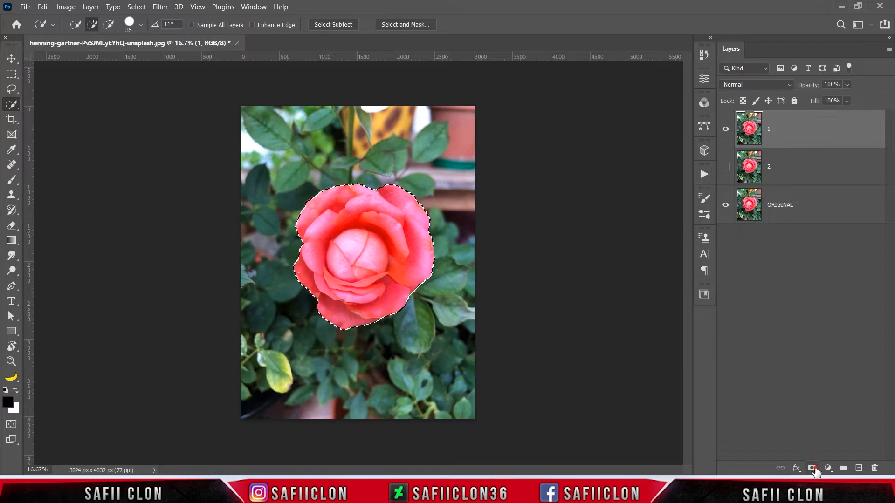
pyautogui.click(811, 468)
pyautogui.click(725, 205)
pyautogui.click(725, 205)
pyautogui.click(725, 205)
pyautogui.click(725, 206)
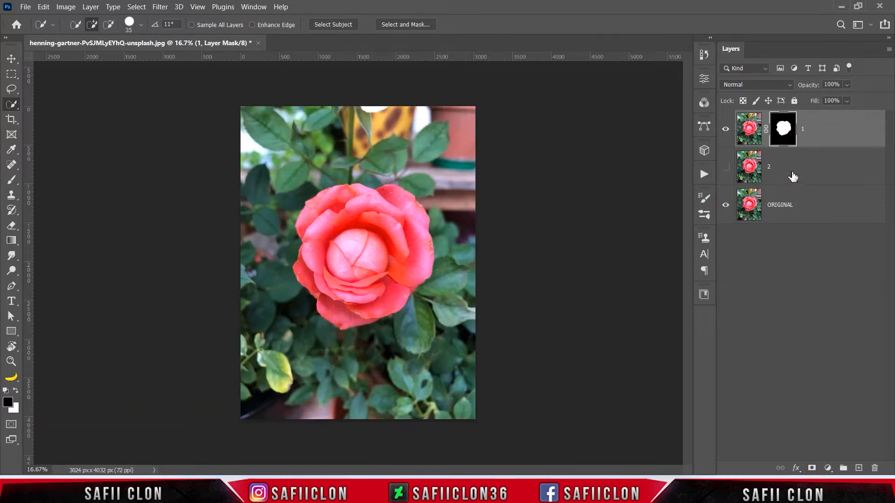
# Load layer 1's mask as a selection, then hide layer 1 and make layer 2 active and visible
pyautogui.keyDown('ctrl'); pyautogui.click(783, 129); pyautogui.keyUp('ctrl')
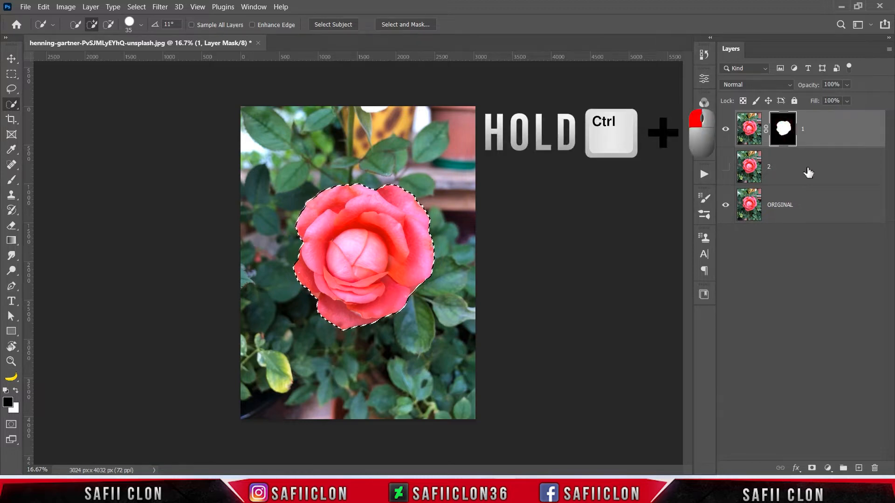
pyautogui.click(756, 168)
pyautogui.click(726, 130)
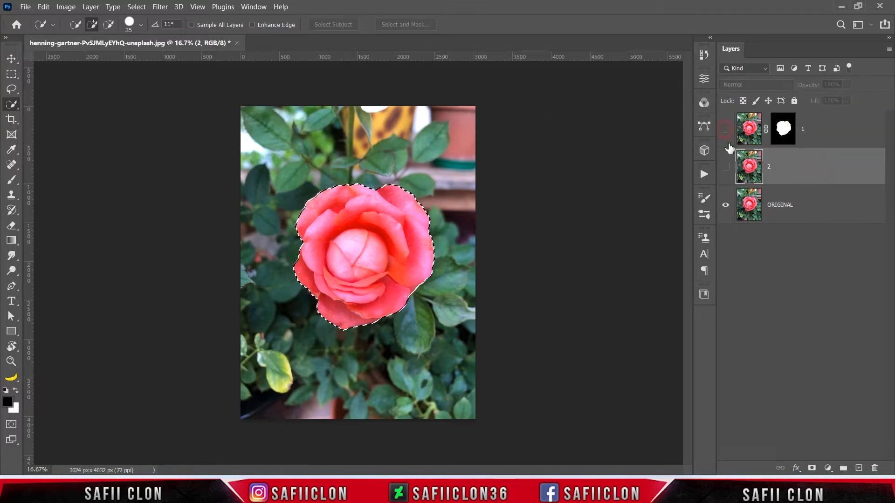
pyautogui.click(726, 167)
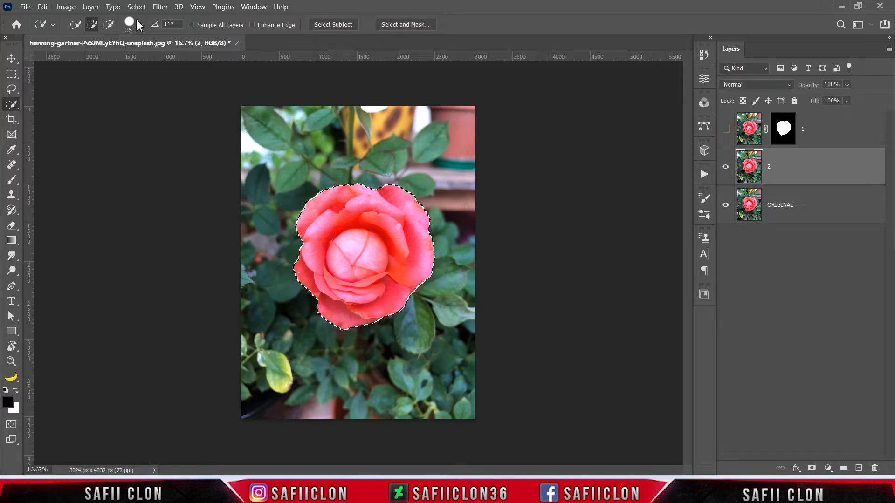
# Expand the rose selection by 10 pixels
pyautogui.click(136, 7)
pyautogui.moveTo(201, 174)
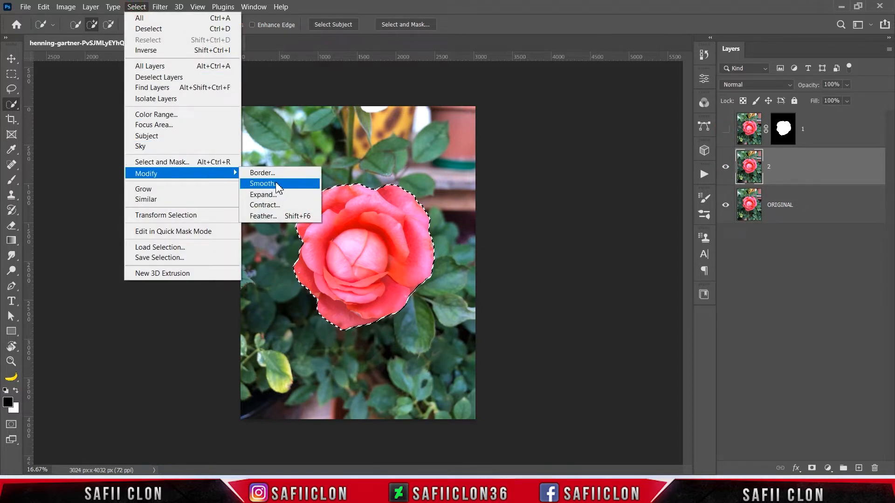
pyautogui.click(265, 194)
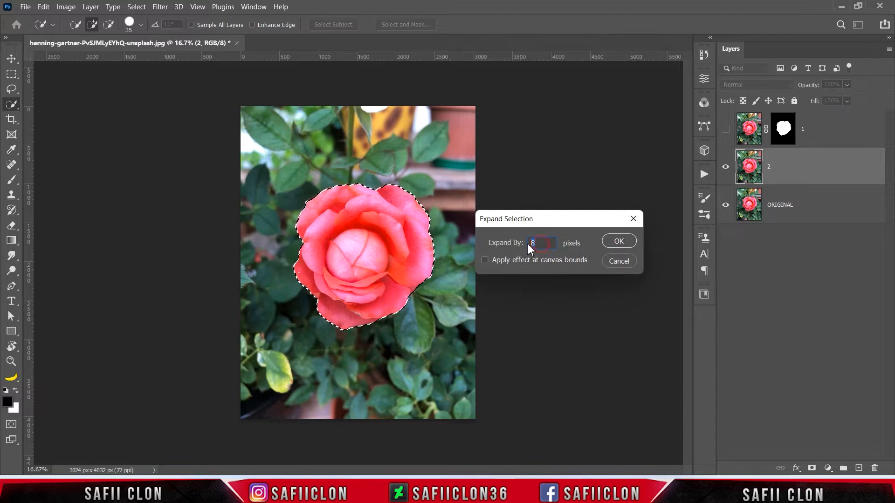
pyautogui.write('10')
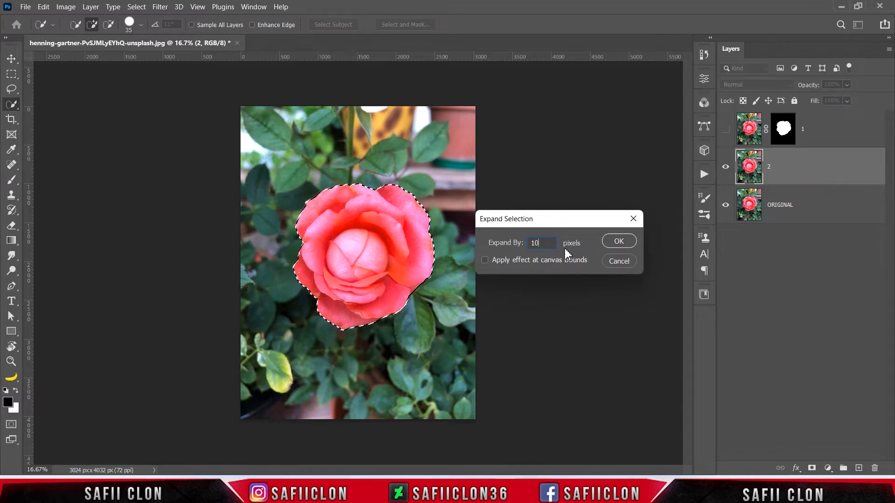
pyautogui.click(620, 242)
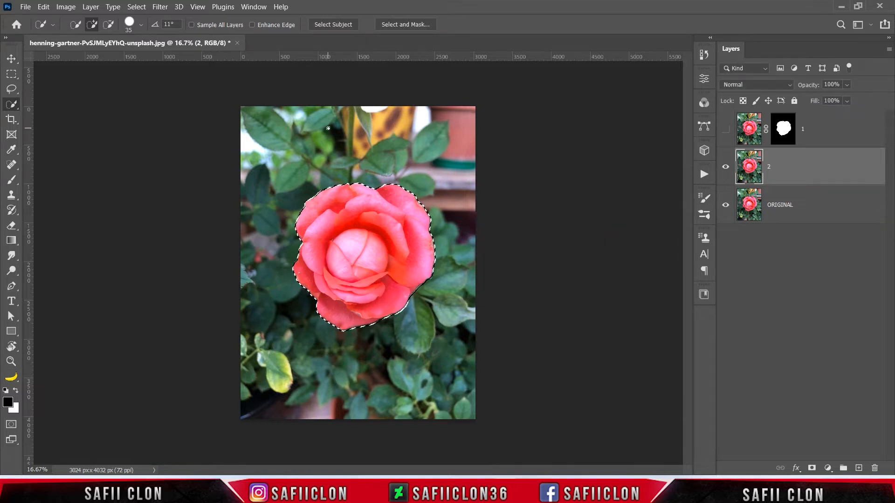
# Replace the selected rose on layer 2 with a Content-Aware fill and clear the selection
pyautogui.click(43, 6)
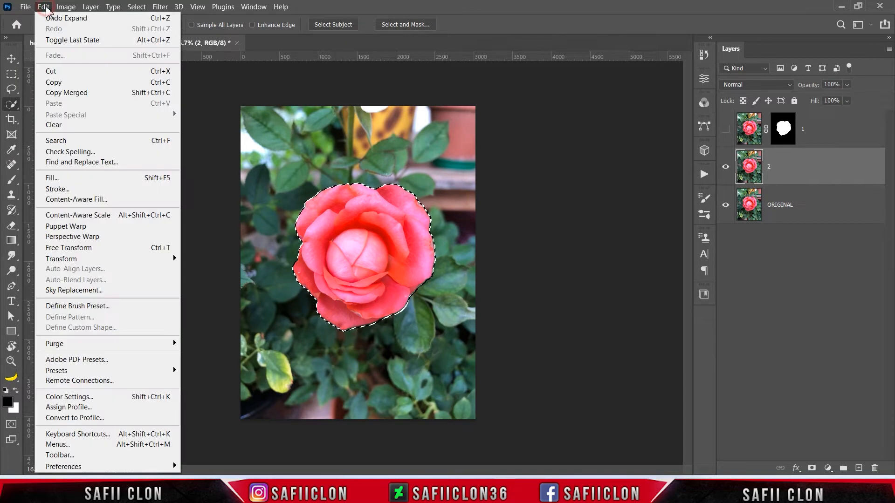
pyautogui.click(110, 177)
pyautogui.click(228, 122)
pyautogui.click(210, 173)
pyautogui.click(279, 126)
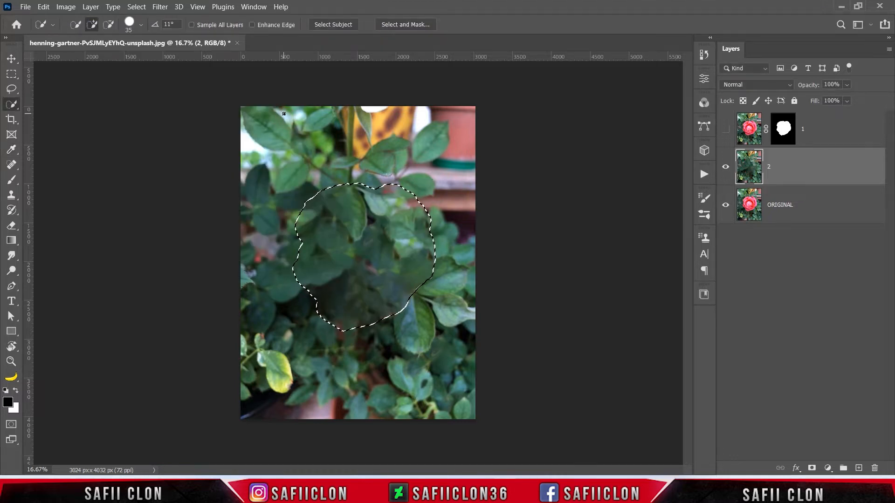
pyautogui.click(724, 166)
pyautogui.click(725, 167)
pyautogui.hotkey('ctrl', 'd')
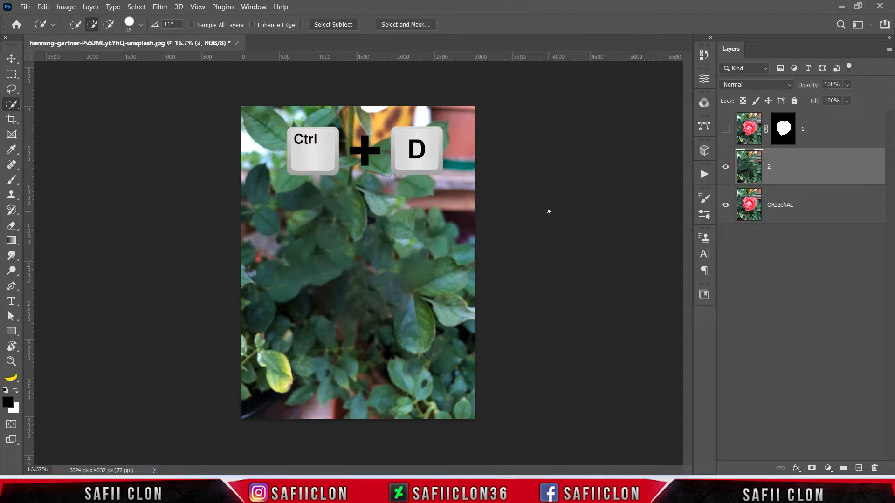
# Show layer 1 and add a Color Lookup adjustment above layer 2 using the TealOrangePlusContrast.3DL LUT
pyautogui.click(726, 129)
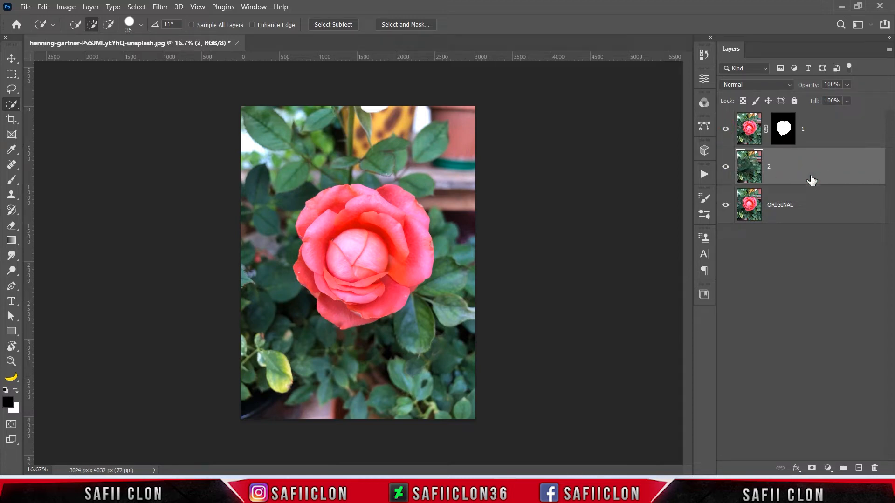
pyautogui.click(827, 467)
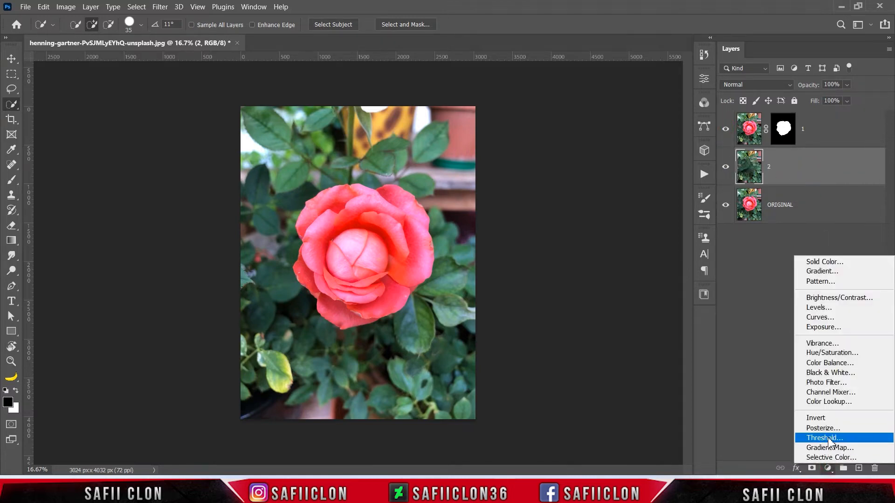
pyautogui.click(829, 401)
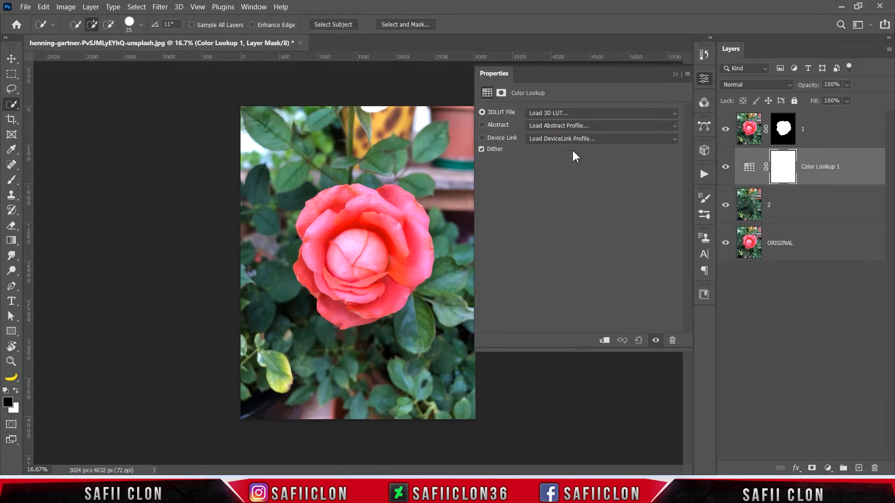
pyautogui.click(576, 118)
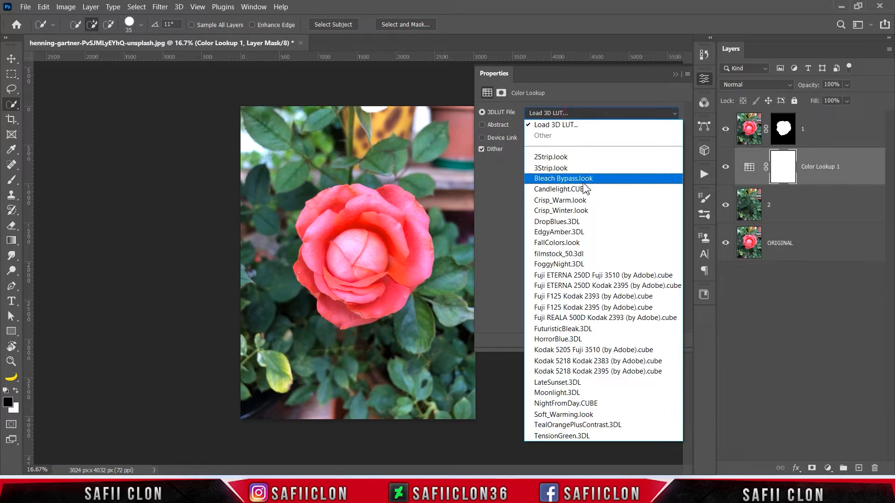
pyautogui.click(583, 425)
pyautogui.click(674, 74)
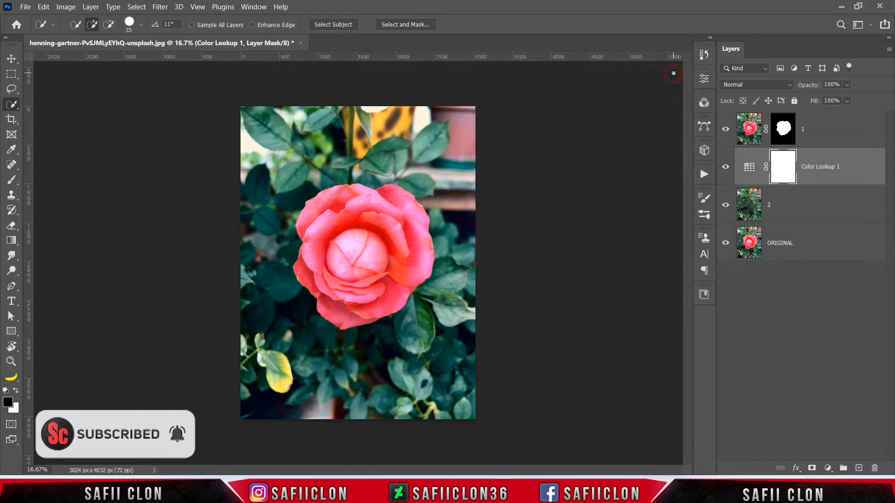
# Add an Exposure adjustment above the Color Lookup with Exposure -0.61, Offset +0.0061 and Gamma Correction 0.93
pyautogui.click(827, 468)
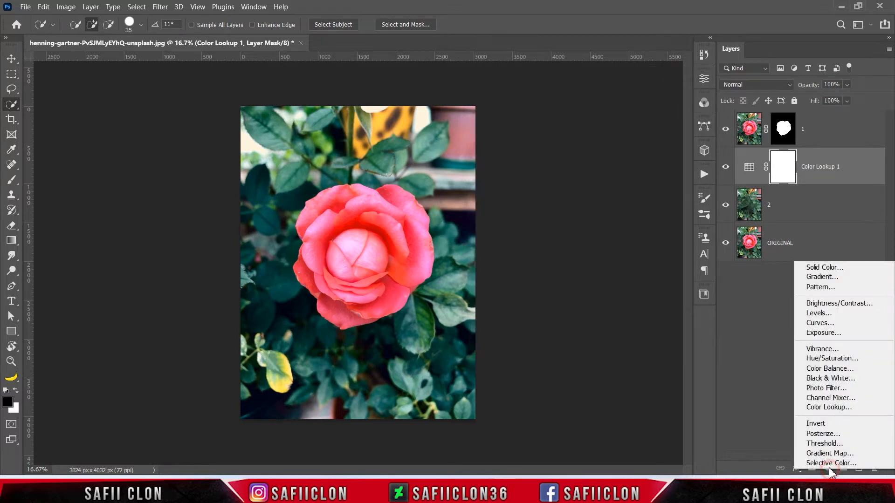
pyautogui.click(822, 332)
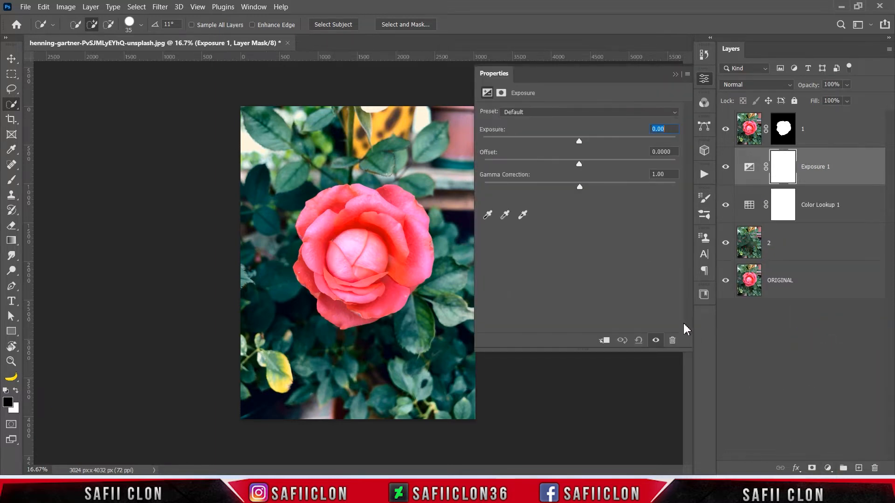
pyautogui.moveTo(578, 144); pyautogui.dragTo(571, 142)
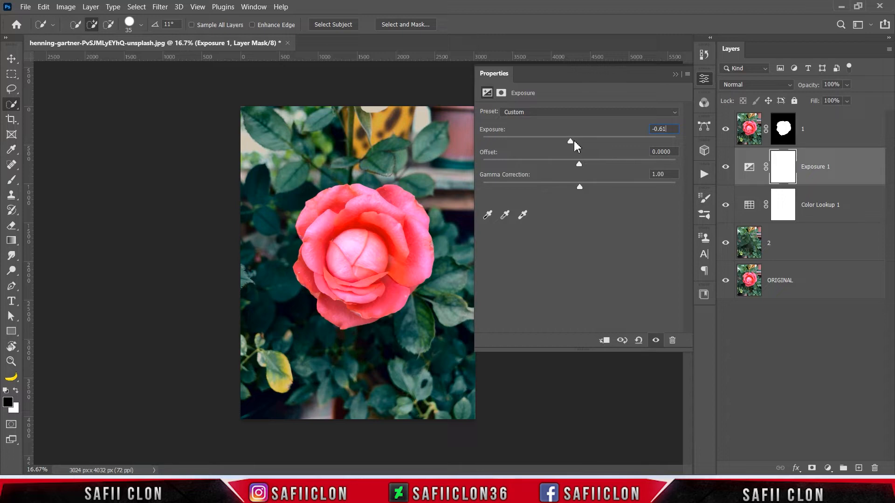
pyautogui.moveTo(582, 165); pyautogui.dragTo(580, 164)
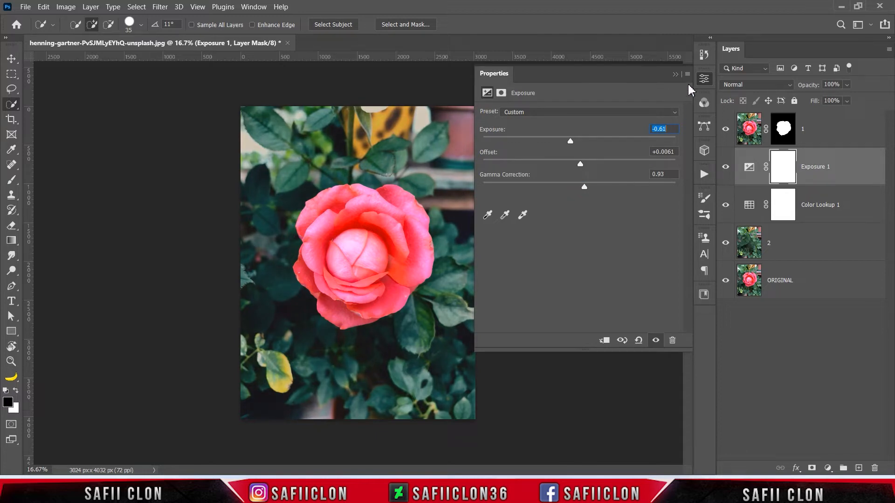
pyautogui.click(675, 75)
pyautogui.click(725, 172)
pyautogui.click(725, 171)
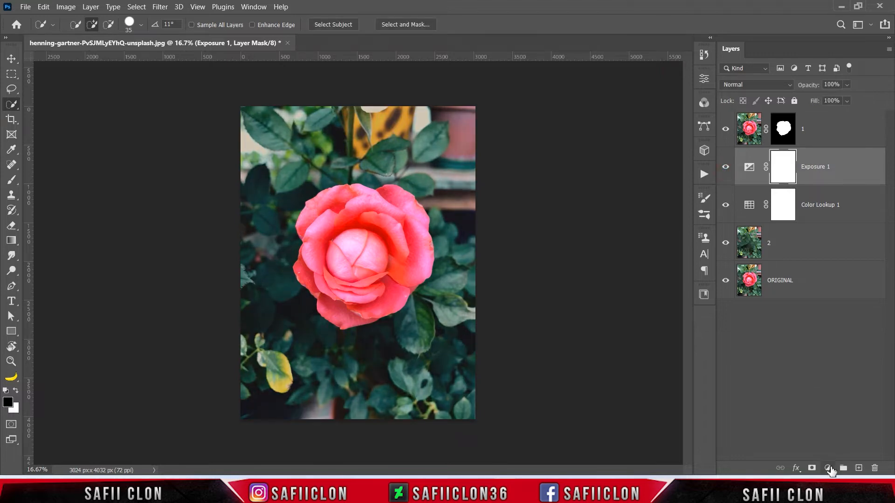
# Add a Curves adjustment above the Exposure layer with a midtone point at input 138, output 124
pyautogui.click(828, 468)
pyautogui.click(822, 319)
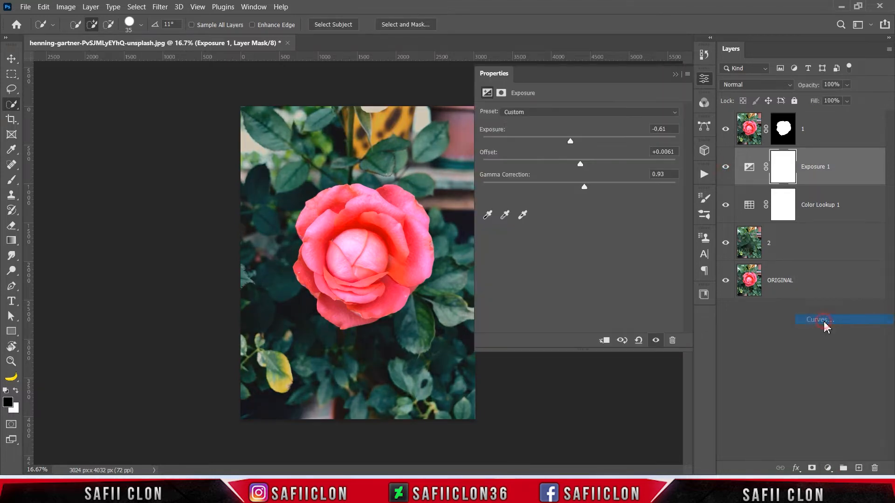
pyautogui.click(590, 214)
pyautogui.moveTo(580, 310); pyautogui.dragTo(564, 308)
pyautogui.write('1')
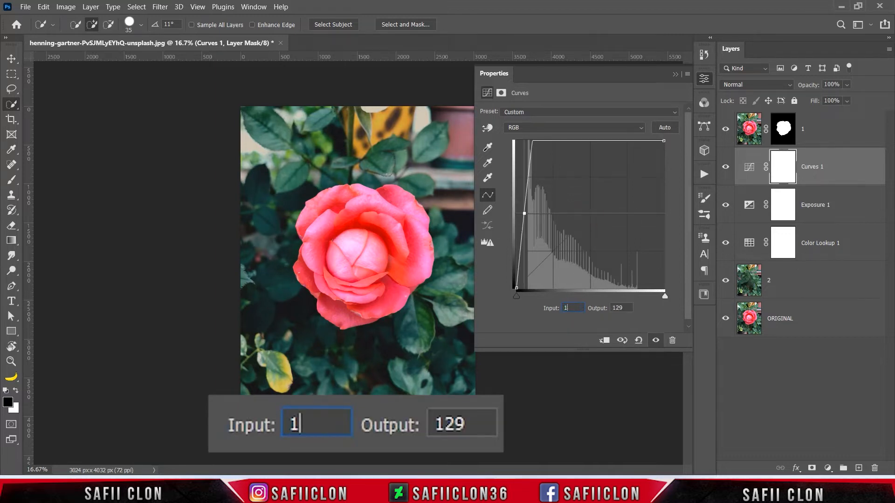
pyautogui.write('38')
pyautogui.press('Tab')
pyautogui.write('124')
# Add a shadow point to the RGB curve at input 59, output 61
pyautogui.click(555, 257)
pyautogui.moveTo(578, 309); pyautogui.dragTo(556, 310)
pyautogui.write('59')
pyautogui.click(620, 308)
pyautogui.write('61')
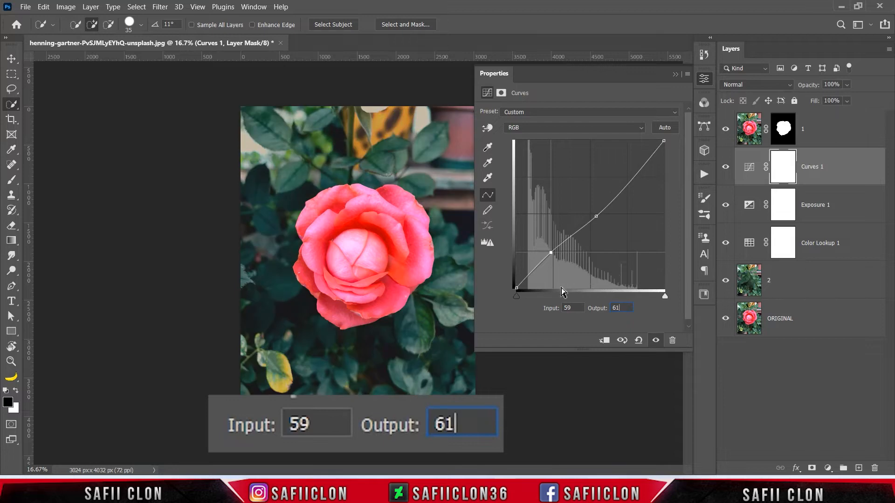
# Raise the curve's black point to output 15 at input 0 and compare the image with and without Curves
pyautogui.click(516, 287)
pyautogui.doubleClick(566, 308)
pyautogui.click(611, 308)
pyautogui.write('15')
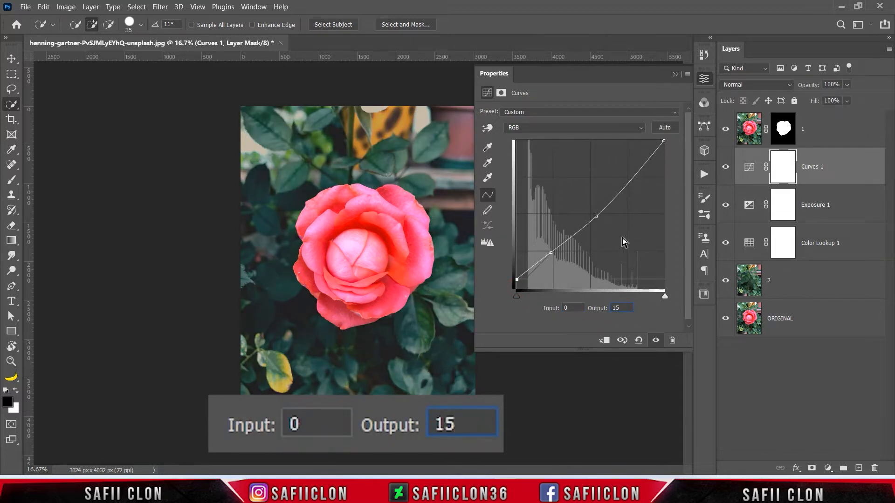
pyautogui.click(674, 74)
pyautogui.click(726, 173)
pyautogui.click(729, 171)
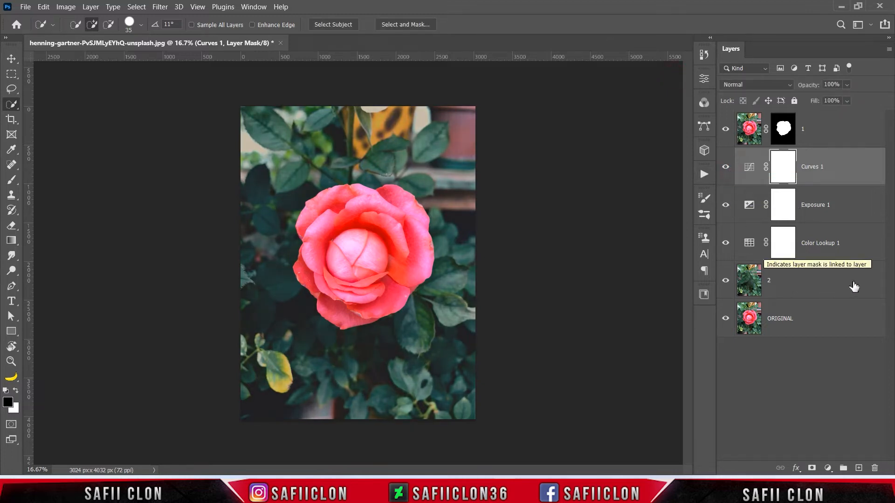
# Apply a Field Blur to layer 2 with Blur set to 85 px
pyautogui.click(829, 284)
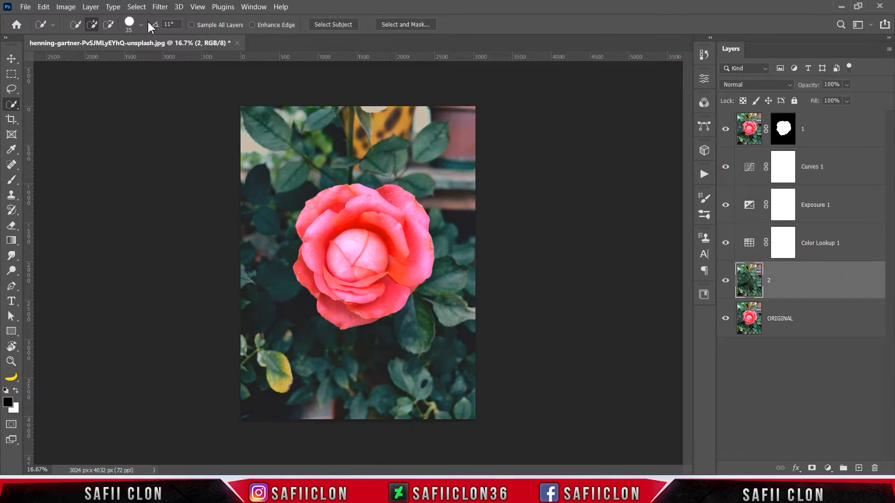
pyautogui.click(160, 7)
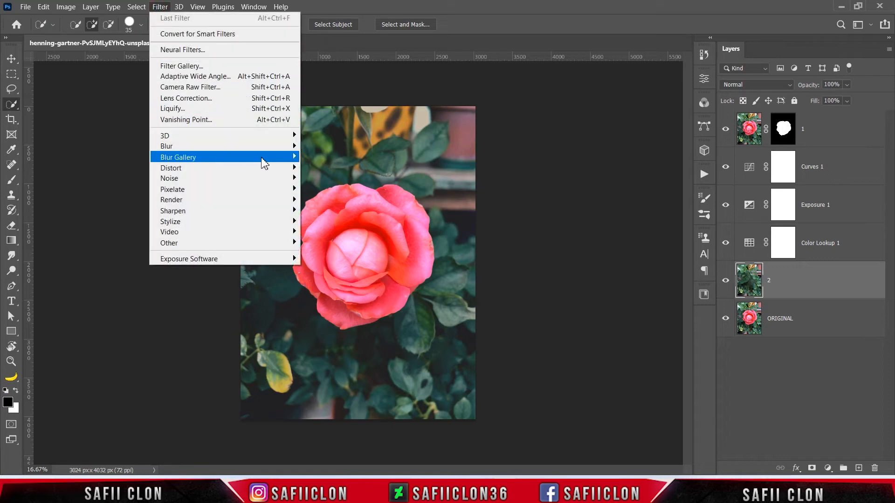
pyautogui.moveTo(262, 160)
pyautogui.click(332, 159)
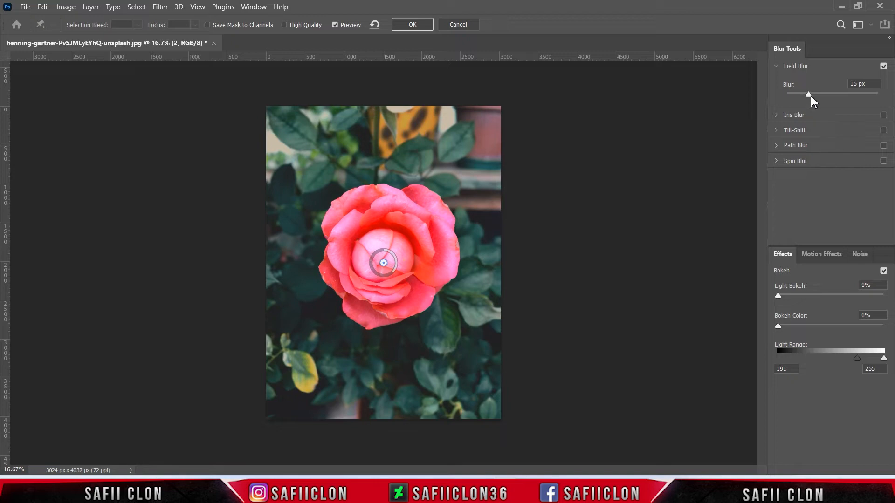
pyautogui.moveTo(815, 99); pyautogui.dragTo(834, 101)
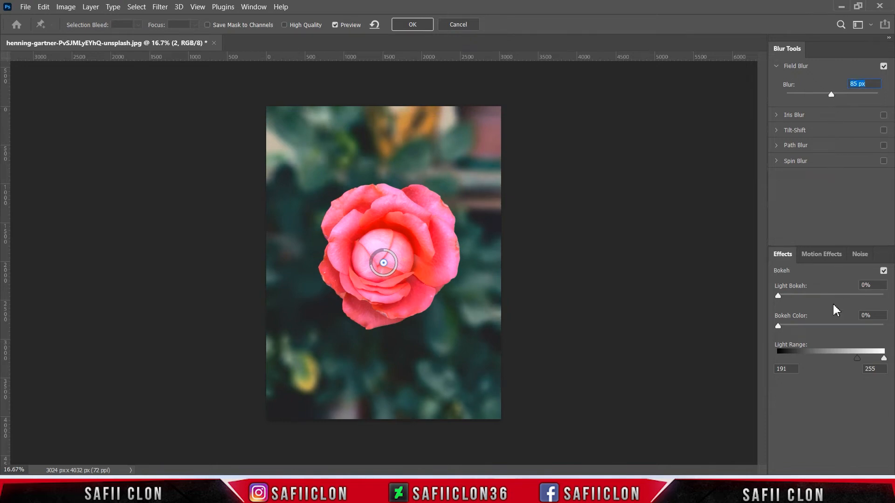
# Set Light Bokeh to 26%, Bokeh Color to 100% and Light Range to 130–220, apply the blur and compare layer 2 on and off
pyautogui.click(783, 255)
pyautogui.moveTo(780, 298); pyautogui.dragTo(805, 289)
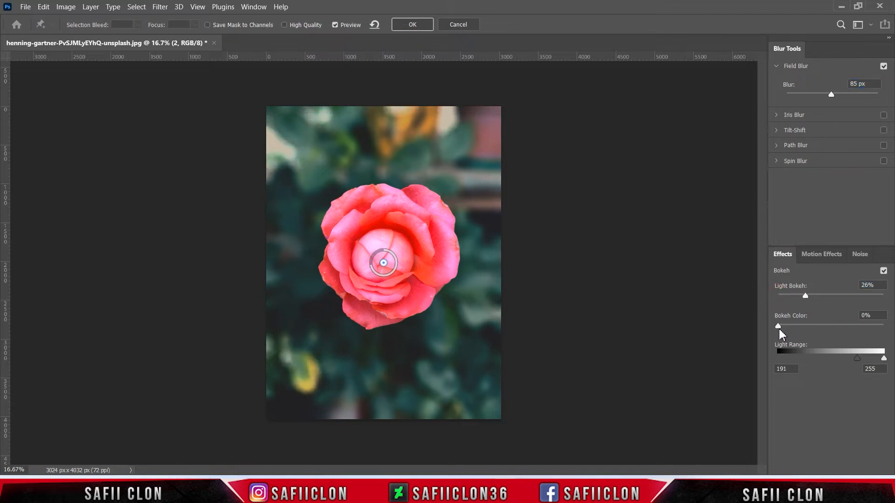
pyautogui.moveTo(779, 328); pyautogui.dragTo(884, 328)
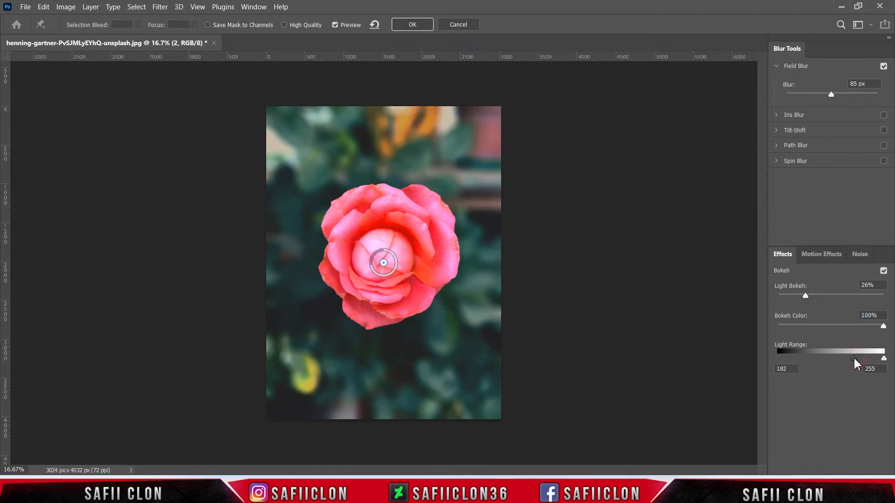
pyautogui.moveTo(884, 360); pyautogui.dragTo(834, 359)
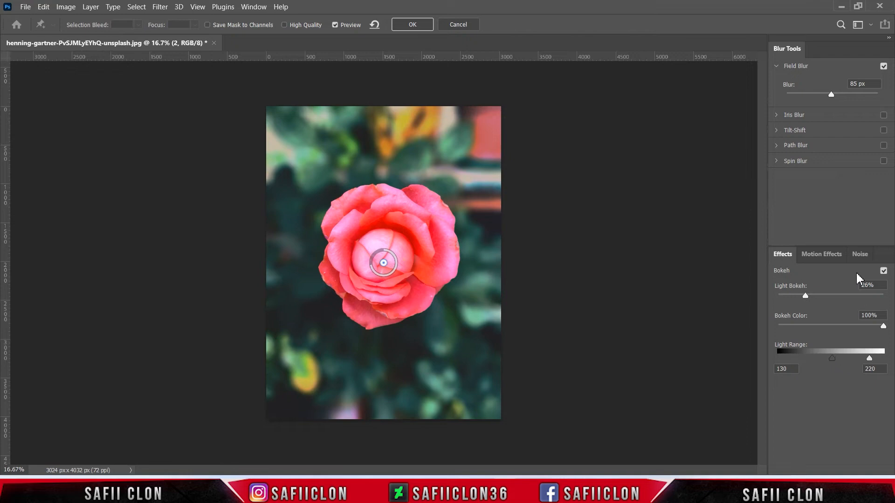
pyautogui.click(409, 27)
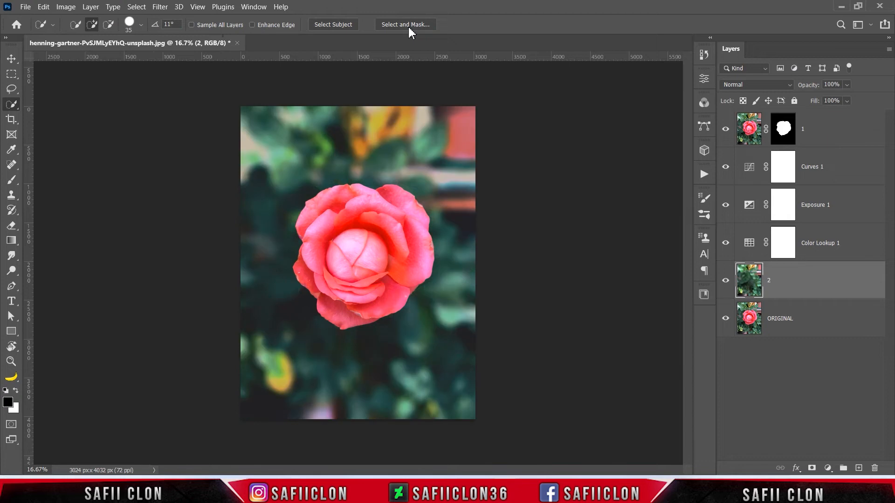
pyautogui.click(725, 281)
pyautogui.click(725, 281)
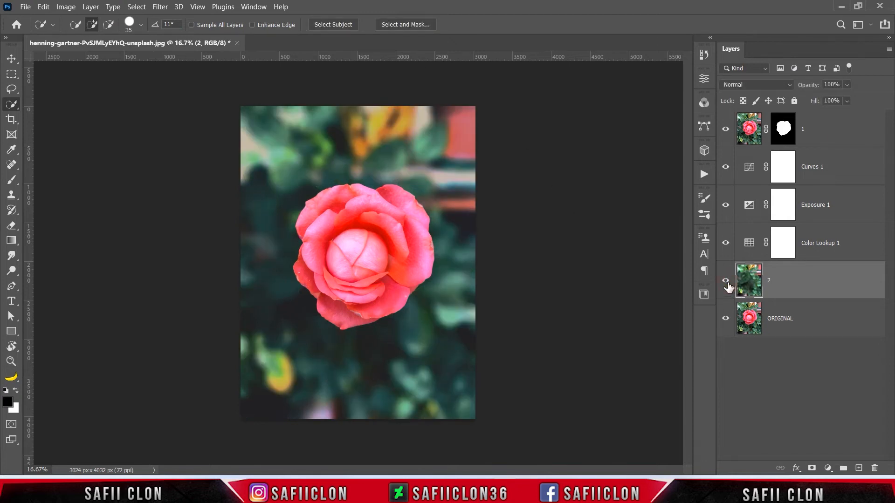
# Add a Gradient Fill layer above layer 1 using the black-to-transparent preset from Basics
pyautogui.click(836, 127)
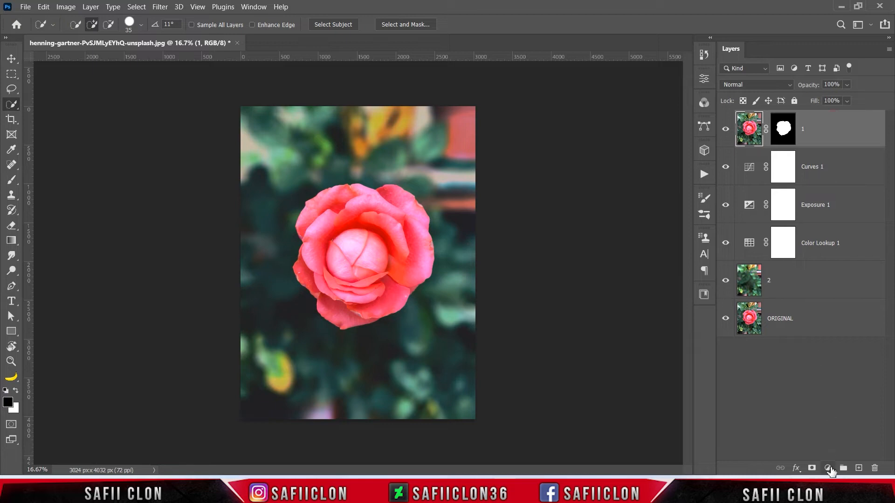
pyautogui.click(828, 468)
pyautogui.click(830, 276)
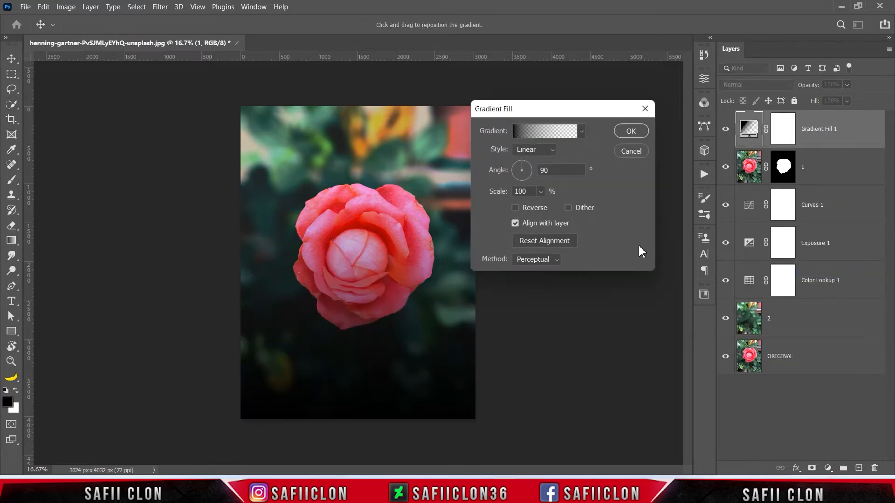
pyautogui.click(550, 134)
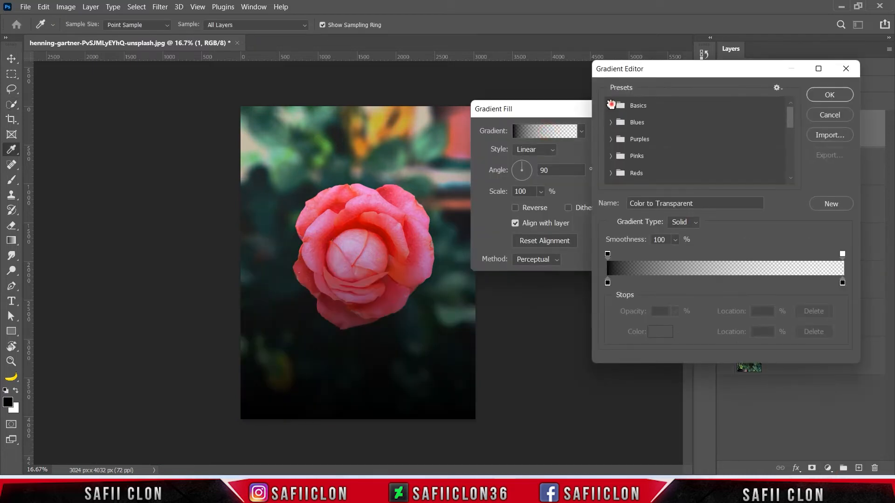
pyautogui.click(611, 106)
pyautogui.click(644, 123)
# Set both color stops of the gradient to black and accept the gradient
pyautogui.click(607, 282)
pyautogui.click(660, 331)
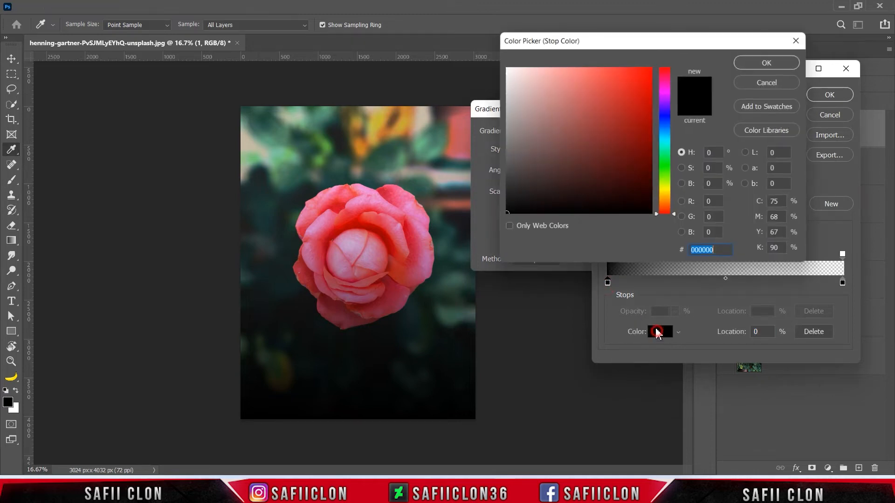
pyautogui.click(769, 61)
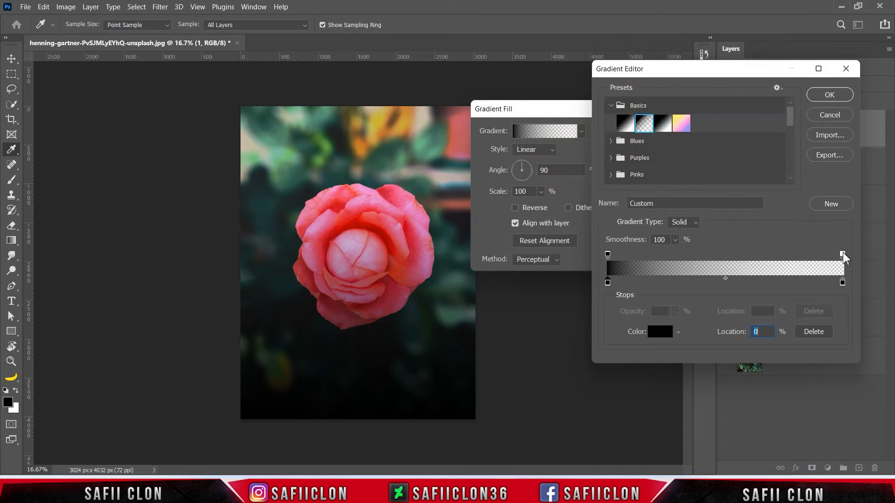
pyautogui.click(842, 282)
pyautogui.click(661, 329)
pyautogui.moveTo(559, 200); pyautogui.dragTo(504, 215)
pyautogui.click(749, 62)
pyautogui.click(829, 95)
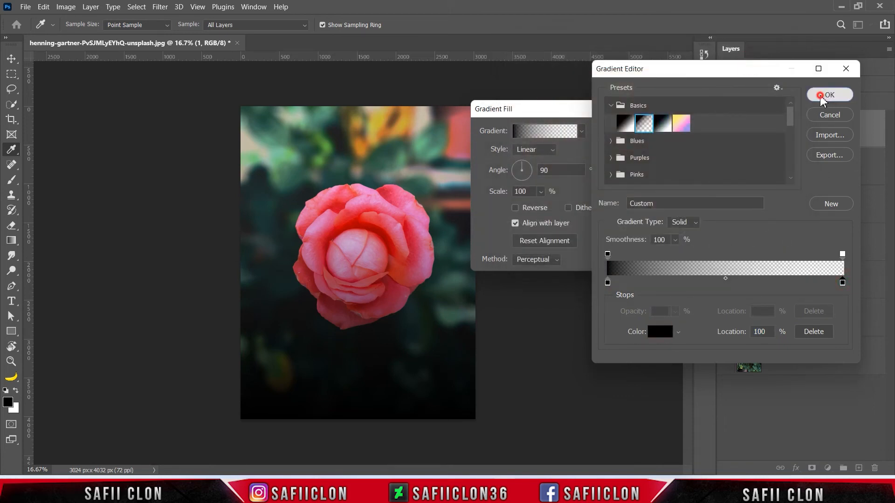
# Make the Gradient Fill radial and reversed with a scale of 166%, and compare the image with and without it
pyautogui.click(553, 151)
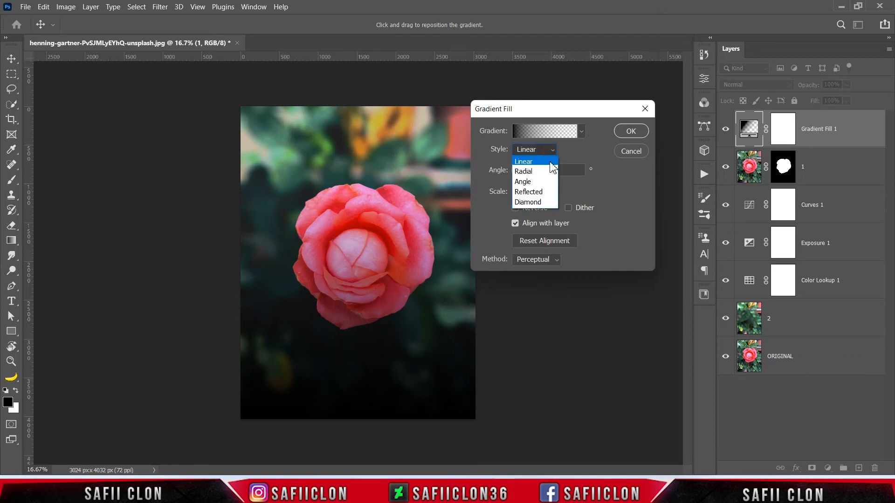
pyautogui.click(533, 172)
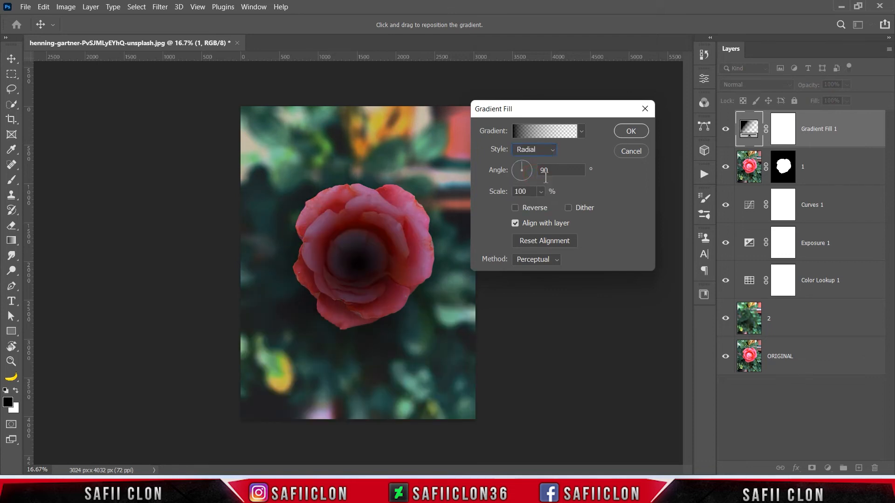
pyautogui.click(515, 207)
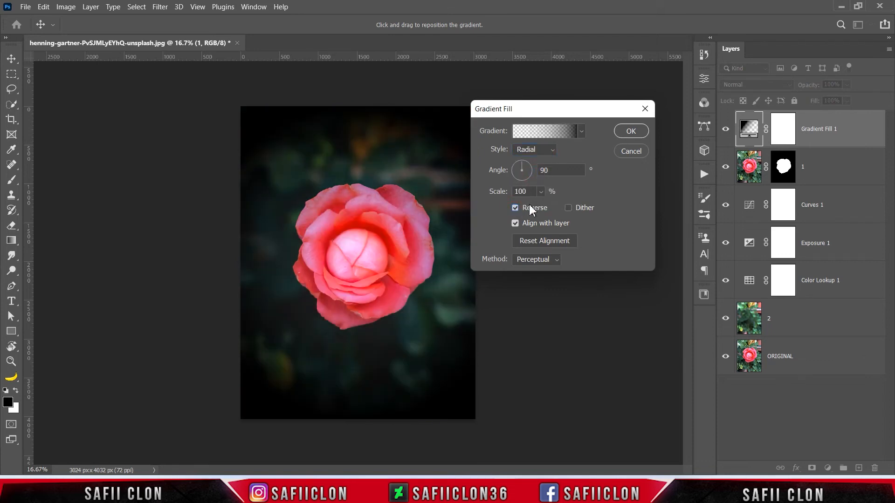
pyautogui.click(540, 192)
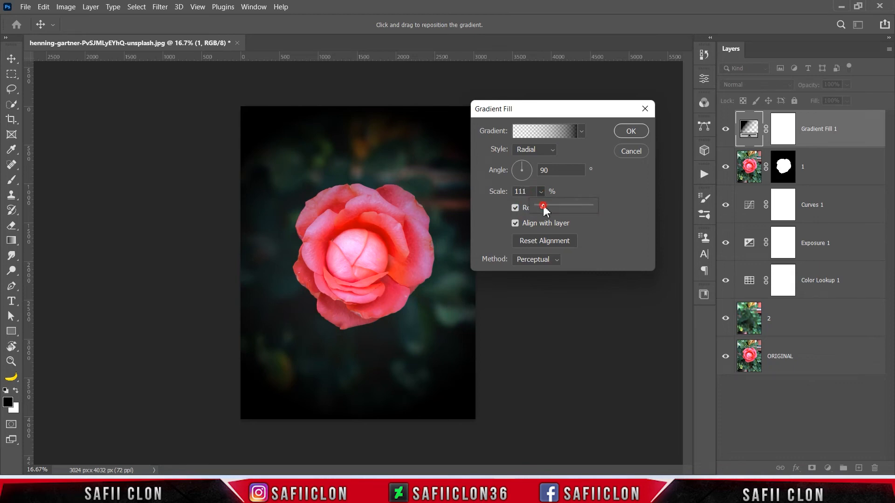
pyautogui.moveTo(544, 205); pyautogui.dragTo(544, 205)
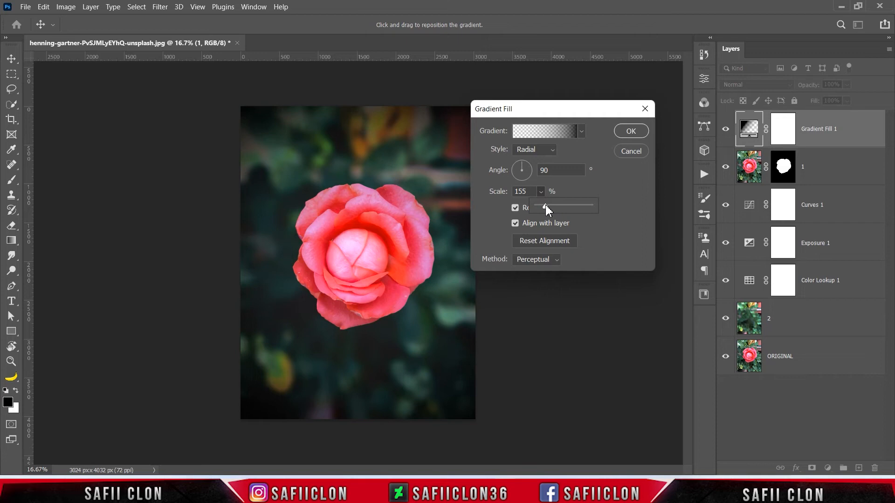
pyautogui.moveTo(545, 204); pyautogui.dragTo(546, 204)
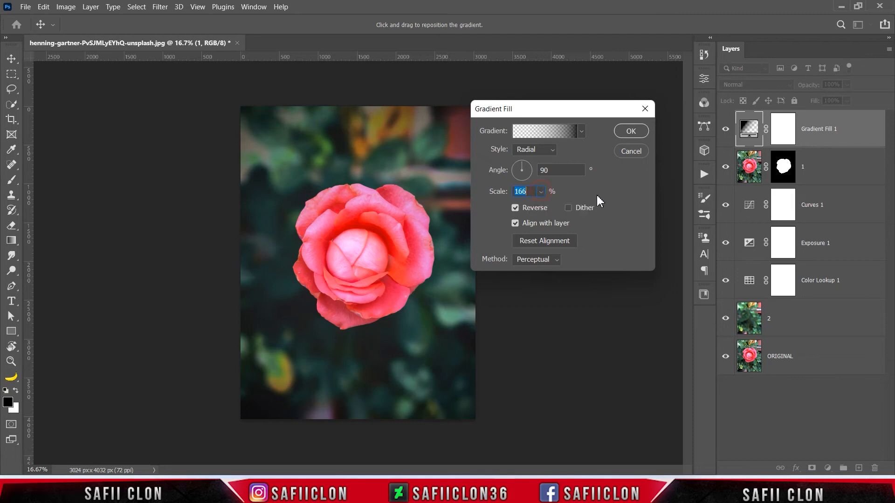
pyautogui.click(635, 131)
pyautogui.click(725, 129)
pyautogui.click(725, 129)
# Set the Gradient Fill layer's blend mode to Soft Light and compare the image with and without it
pyautogui.click(743, 85)
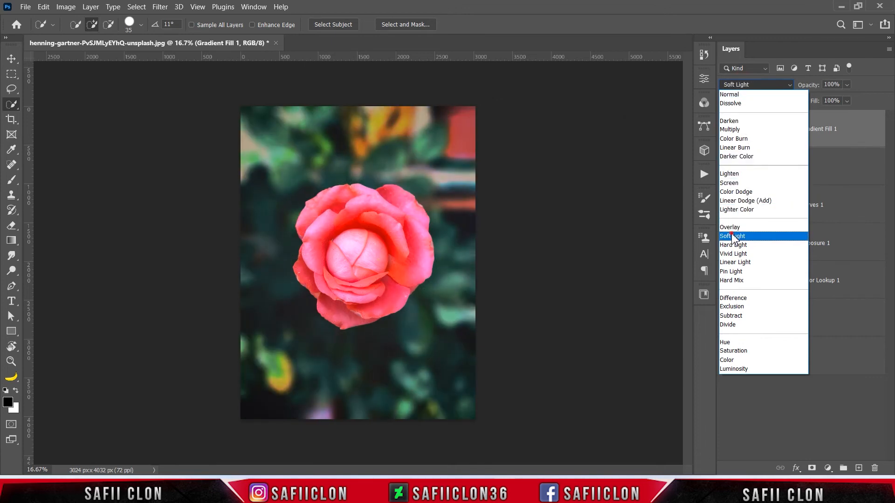
pyautogui.click(734, 237)
pyautogui.click(726, 132)
pyautogui.click(726, 132)
pyautogui.click(726, 133)
pyautogui.click(726, 133)
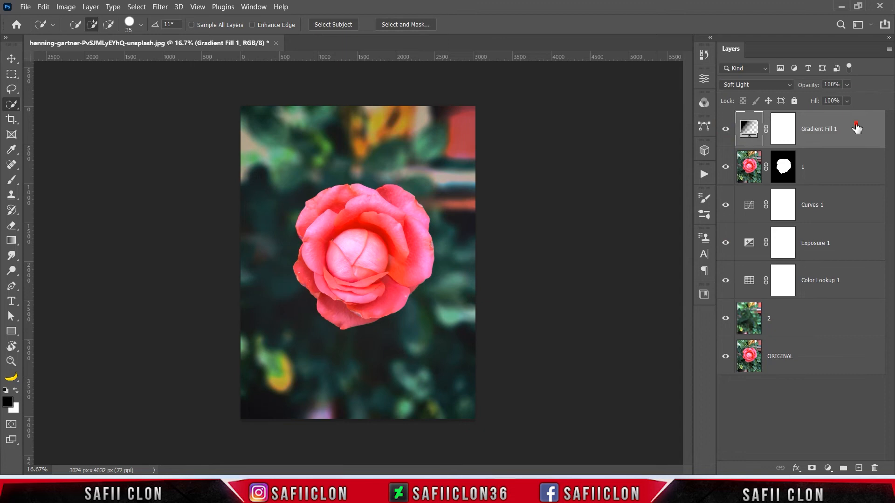
# Reduce the Gradient Fill layer's Fill to 72%
pyautogui.click(846, 100)
pyautogui.moveTo(861, 113); pyautogui.dragTo(848, 114)
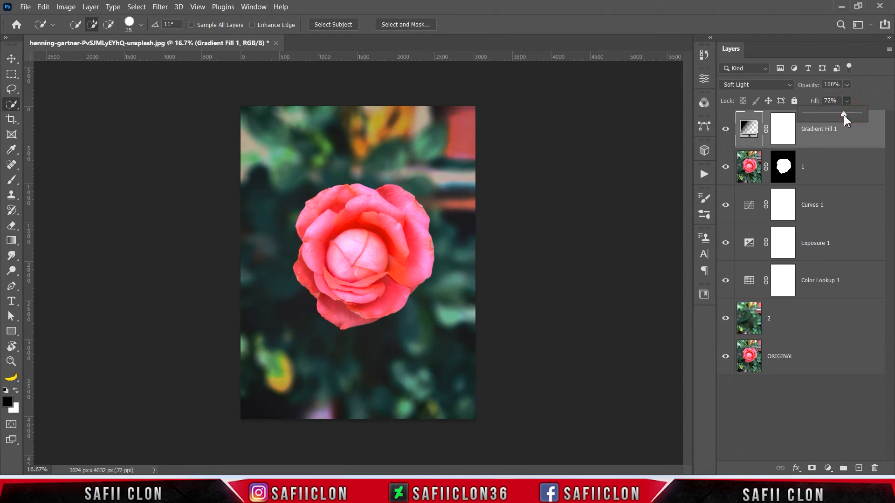
pyautogui.click(847, 100)
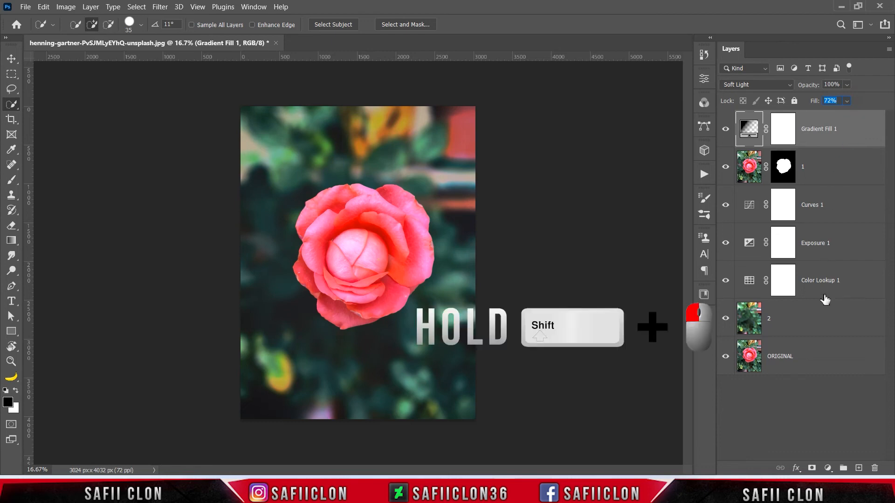
# Group all layers from the Gradient Fill down to layer 2 into a group named EDIT
pyautogui.keyDown('shift'); pyautogui.click(831, 328); pyautogui.keyUp('shift')
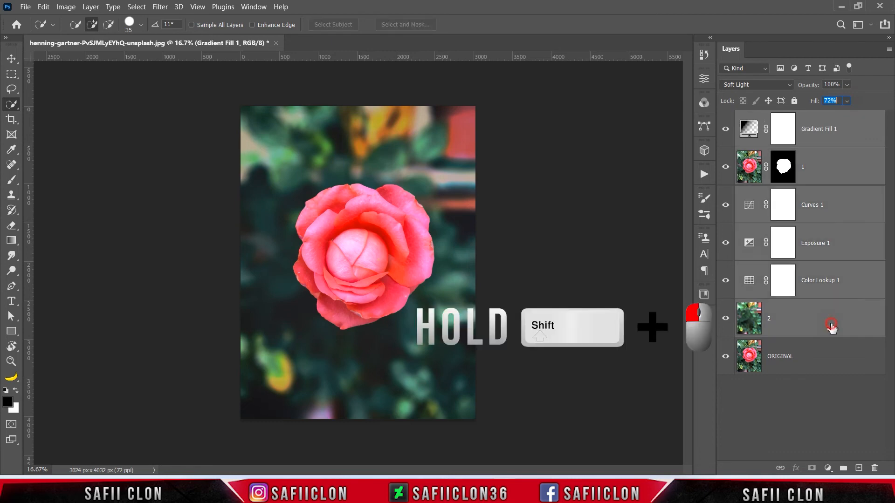
pyautogui.rightClick(800, 315)
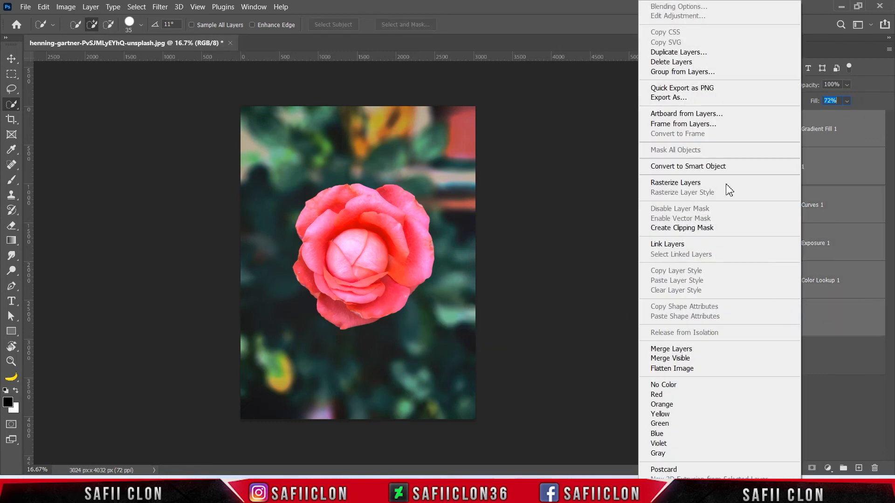
pyautogui.click(688, 73)
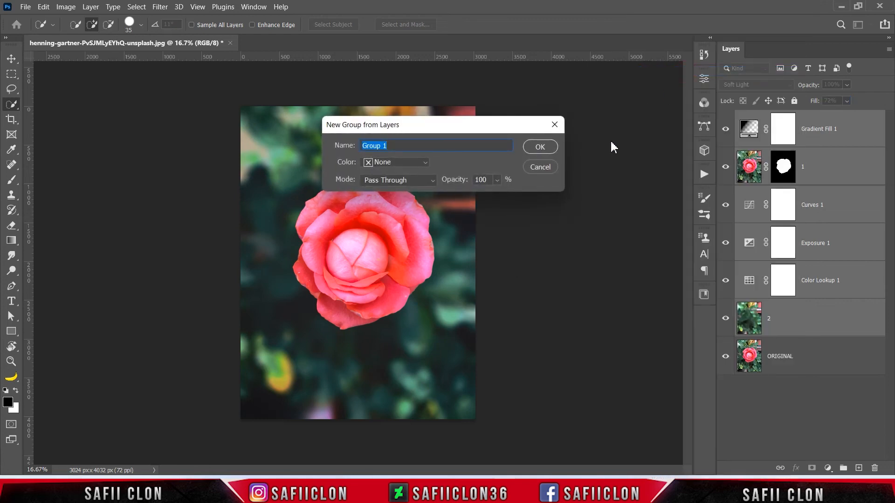
pyautogui.write('E')
pyautogui.click(540, 146)
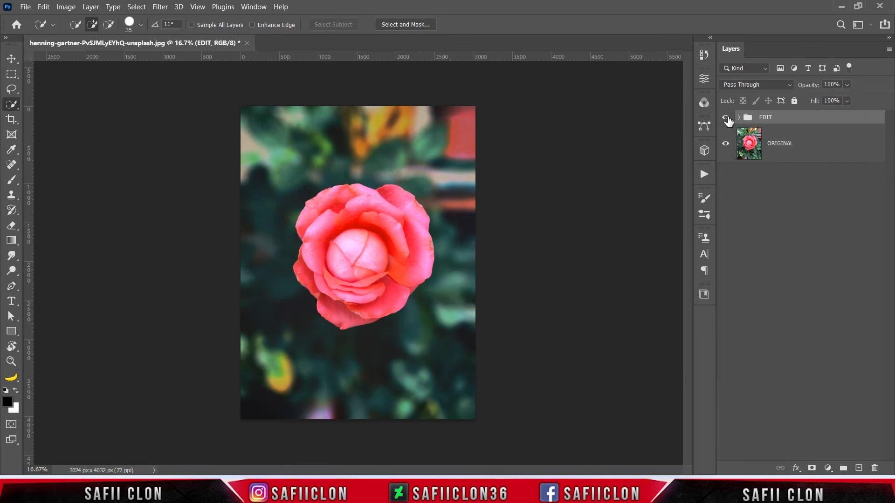
# Compare the image with and without the EDIT group and examine the edited rose up close
pyautogui.click(726, 117)
pyautogui.click(726, 118)
pyautogui.click(725, 117)
pyautogui.click(725, 118)
pyautogui.click(725, 118)
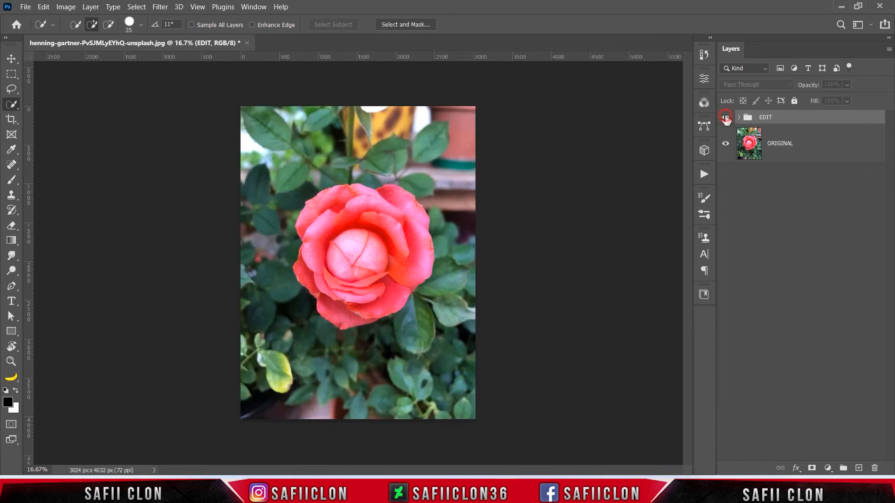
pyautogui.click(725, 118)
pyautogui.hotkey('ctrl', '+')
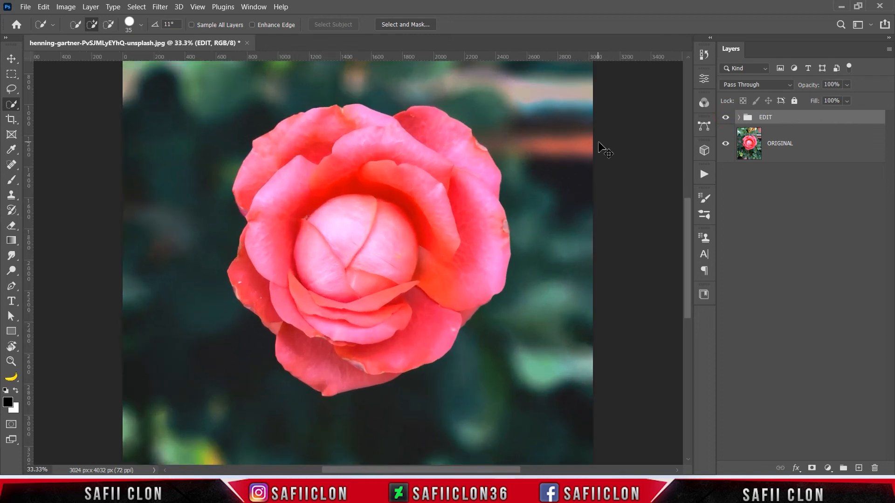
pyautogui.hotkey('ctrl', '-')
pyautogui.hotkey('ctrl', '-')
pyautogui.hotkey('ctrl', '-')
pyautogui.hotkey('ctrl', '-')
pyautogui.hotkey('ctrl', '+')
pyautogui.hotkey('ctrl', '+')
pyautogui.hotkey('ctrl', '+')
pyautogui.hotkey('ctrl', '+')
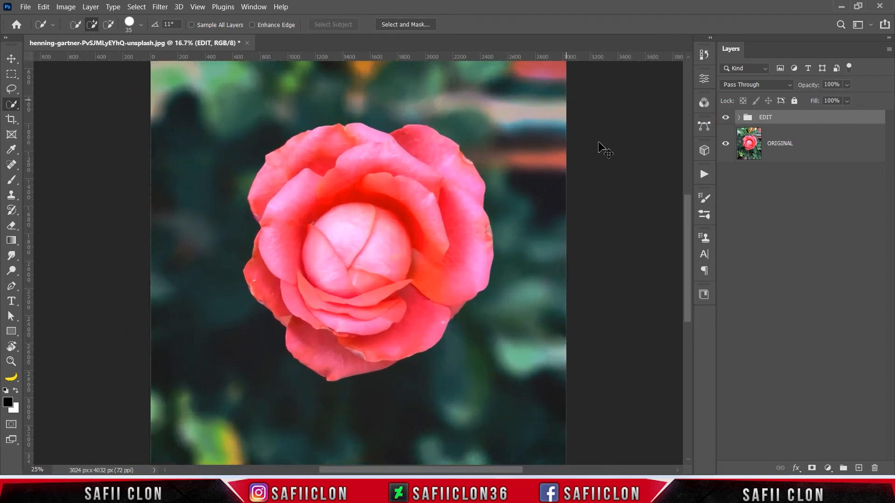
pyautogui.hotkey('ctrl', '-')
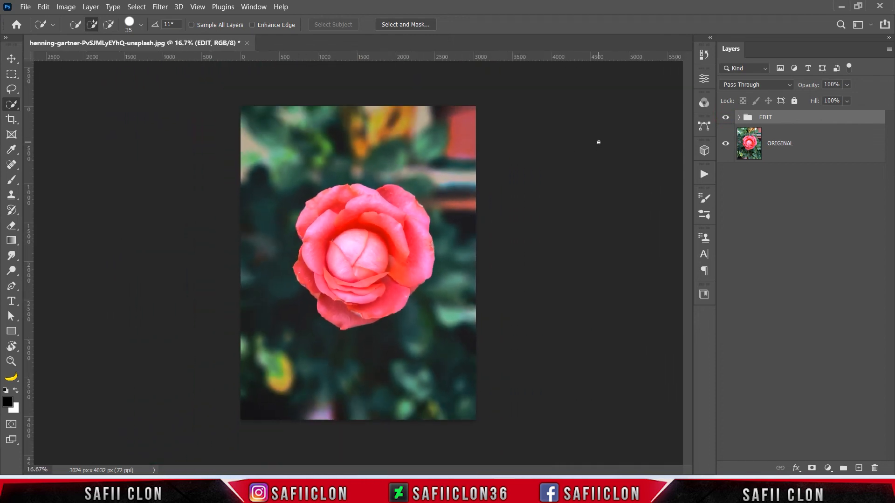
pyautogui.click(726, 119)
pyautogui.click(725, 119)
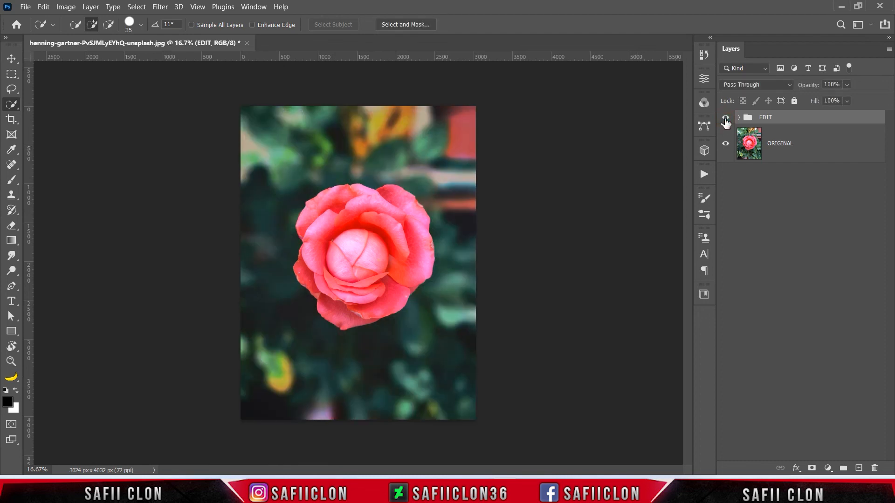